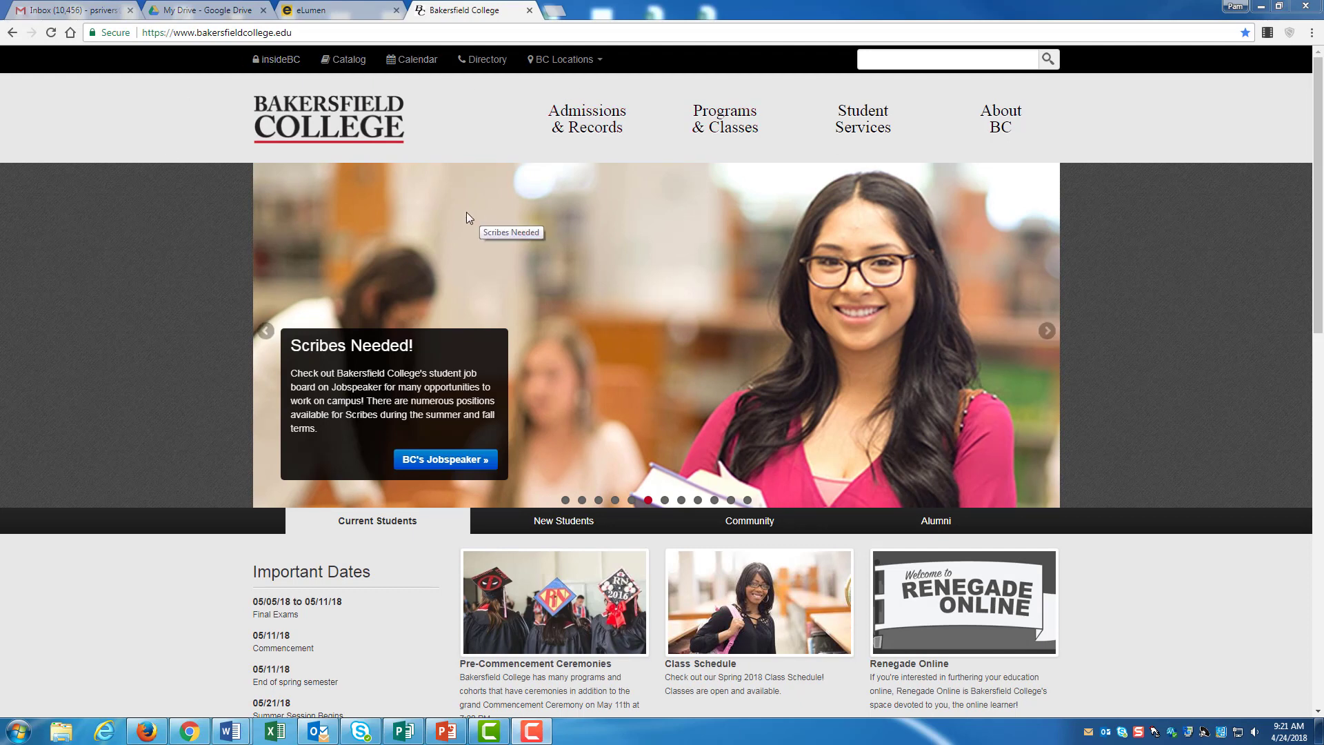
Go to the insideBC portal from the Bakersfield College site and open eLumen
click(280, 60)
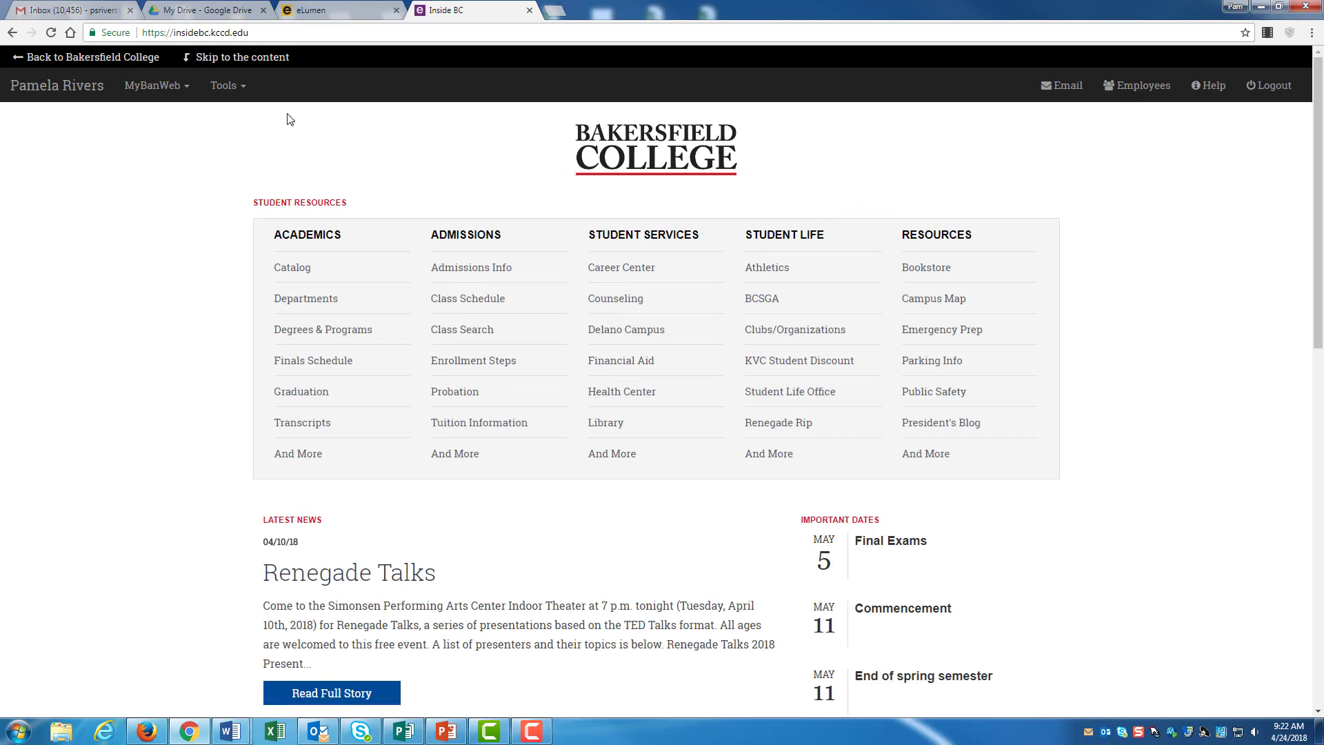
click(243, 86)
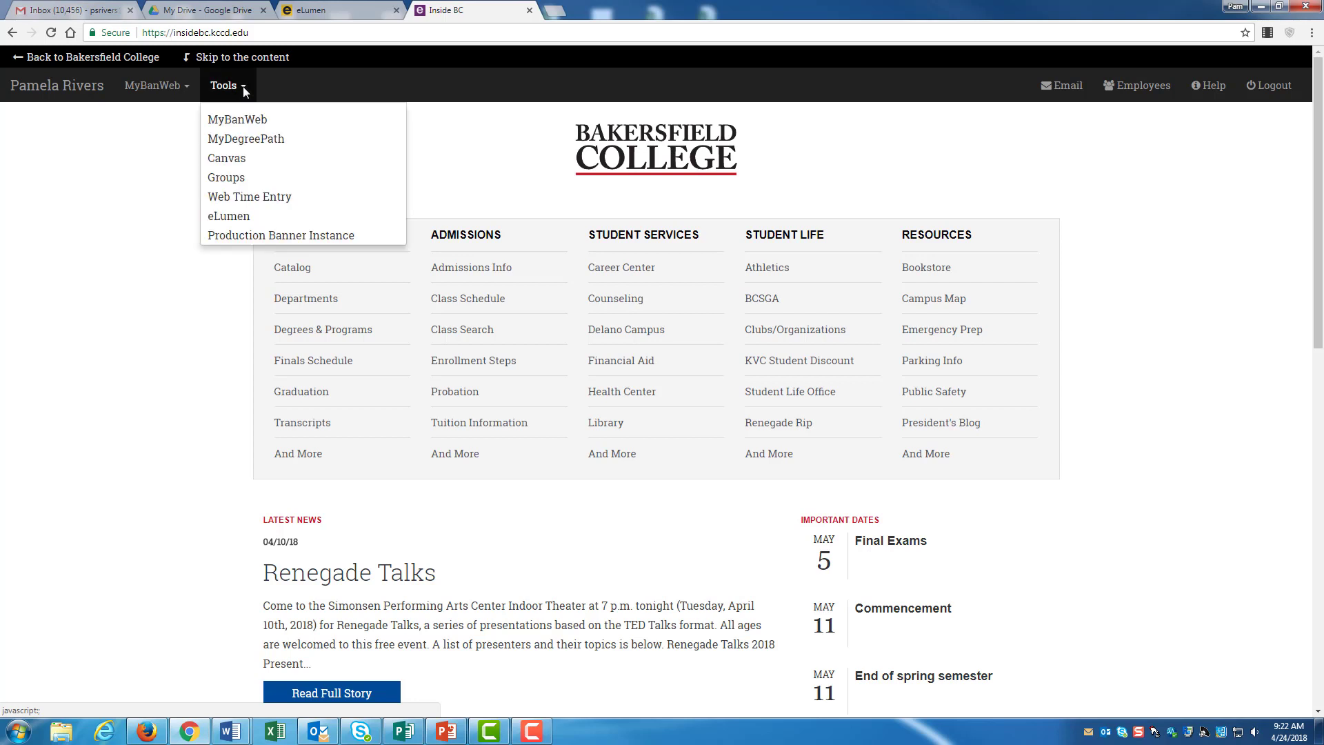
click(230, 217)
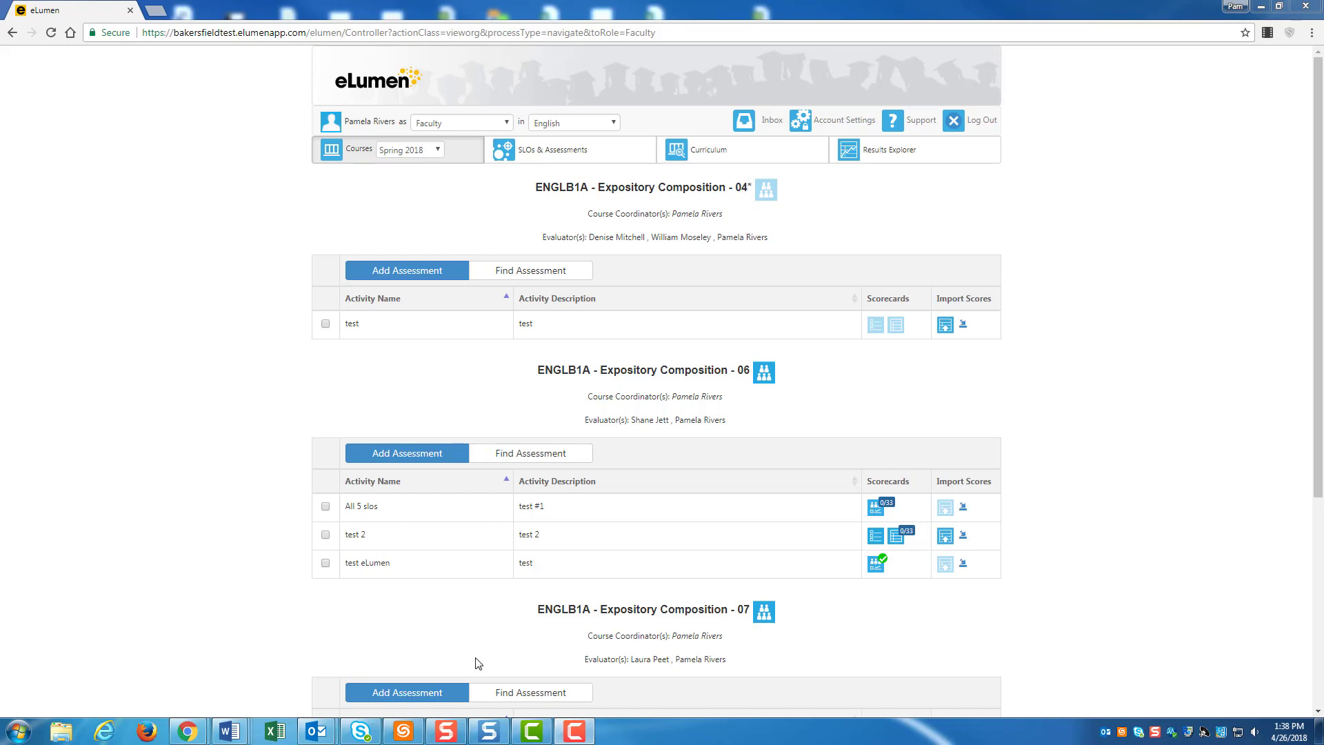
Choose English as the department and Spring 2018 as the course term
click(614, 125)
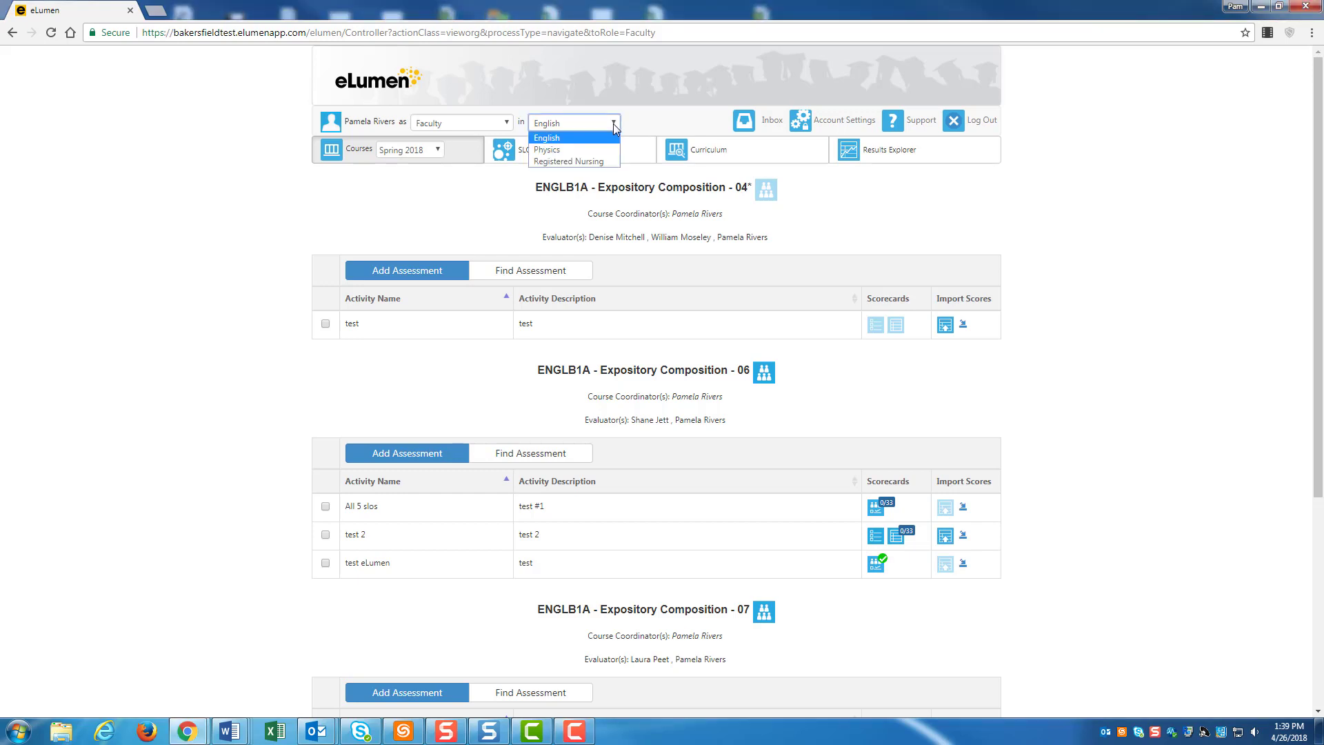
click(571, 139)
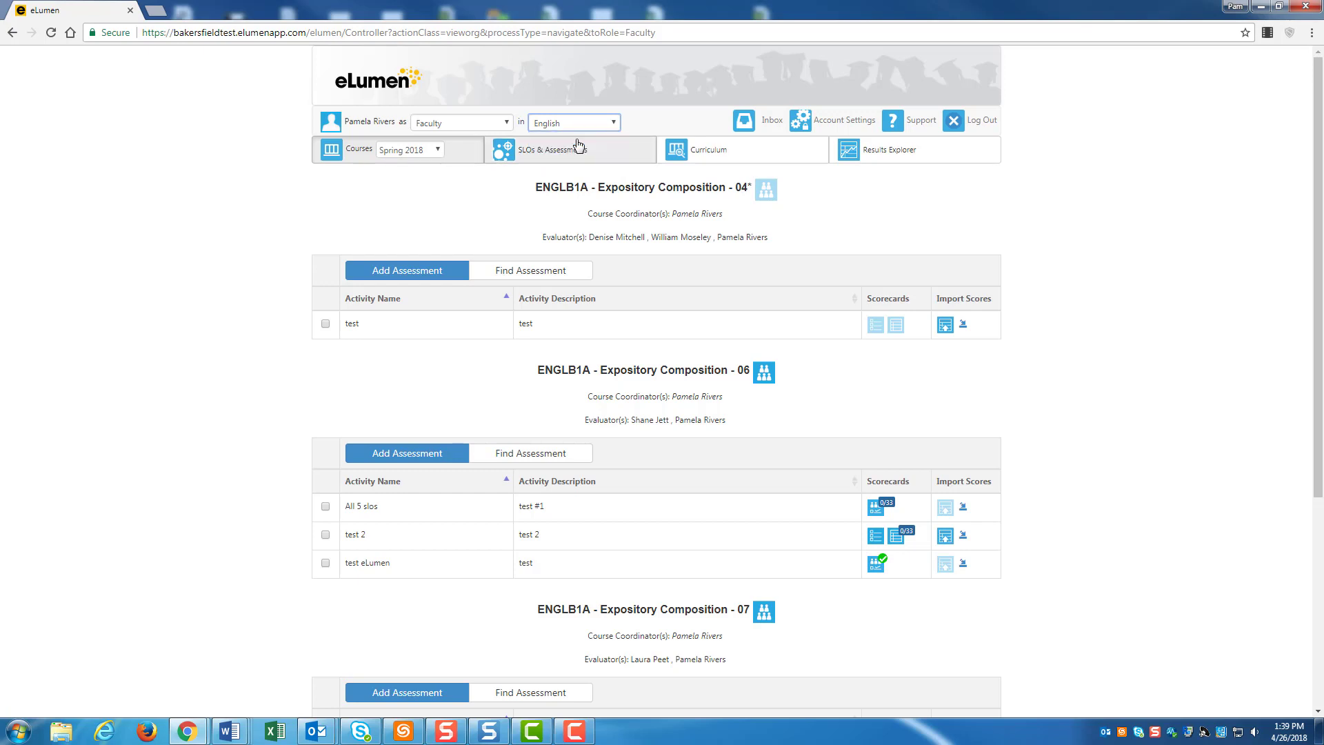
click(435, 153)
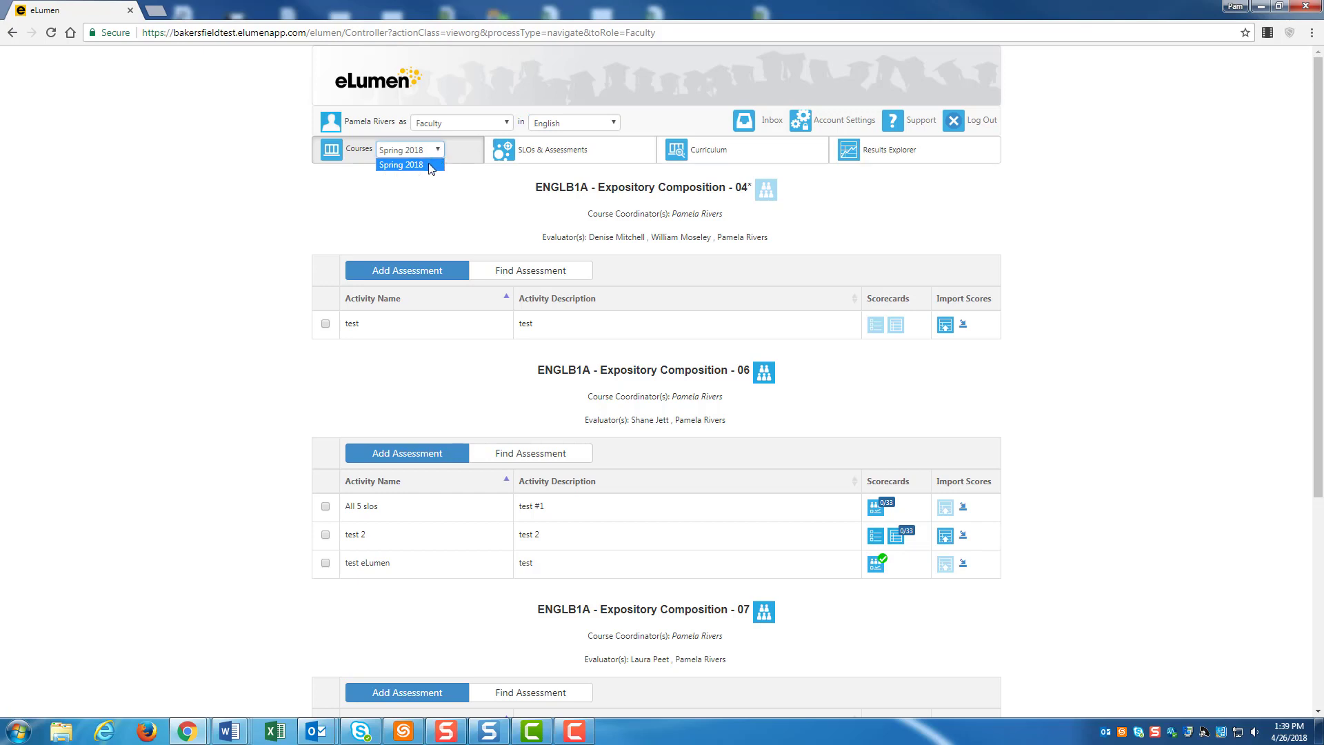
click(431, 166)
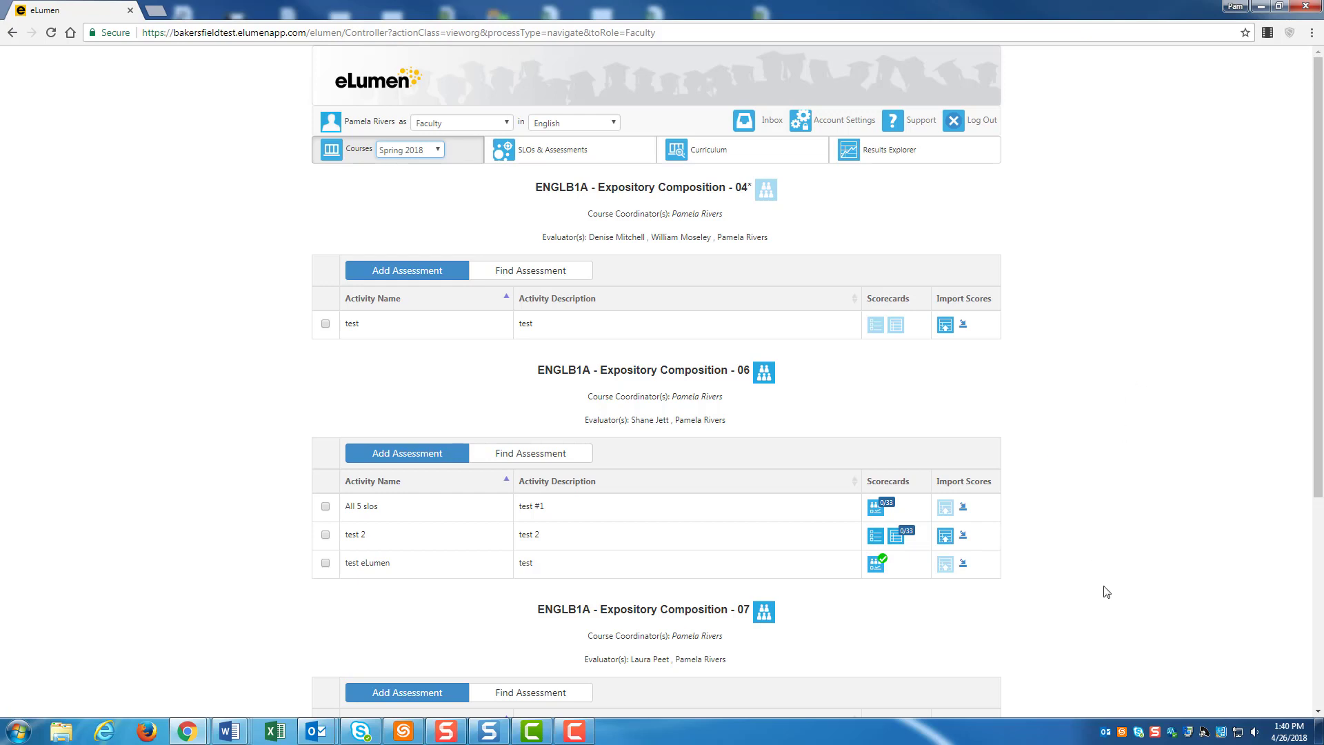
Open the collective scorecard of SLO #1 for ENGLB1A section 07 and set the N/A count to 4
scroll(1106, 592, down, 4)
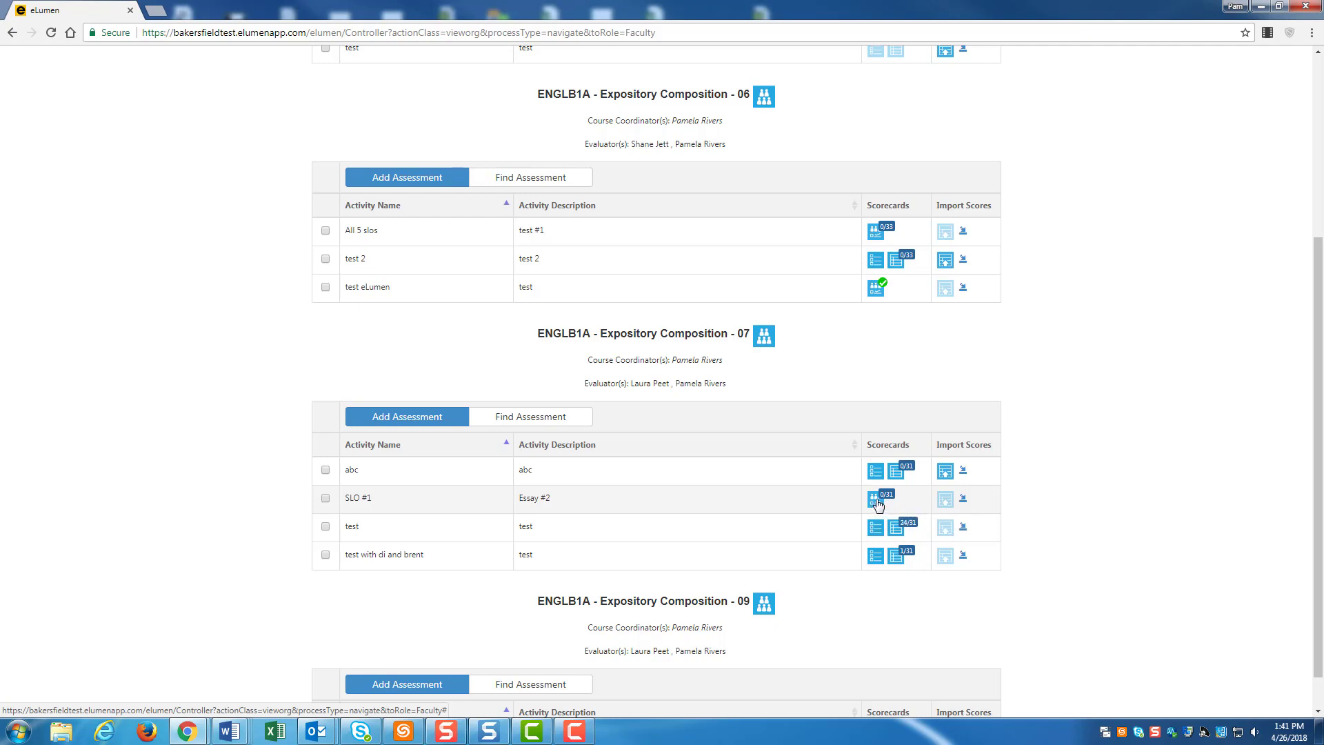
click(875, 499)
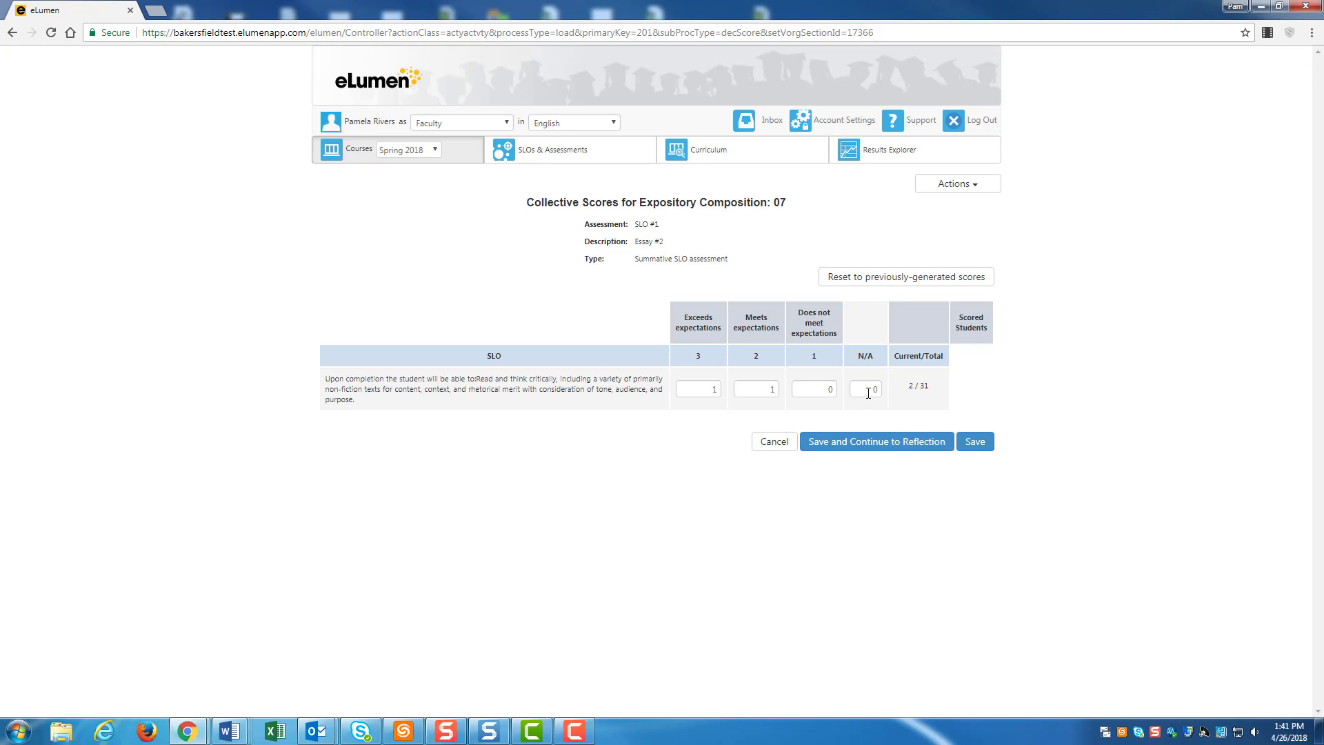
double_click(872, 390)
text(4)
key(Tab)
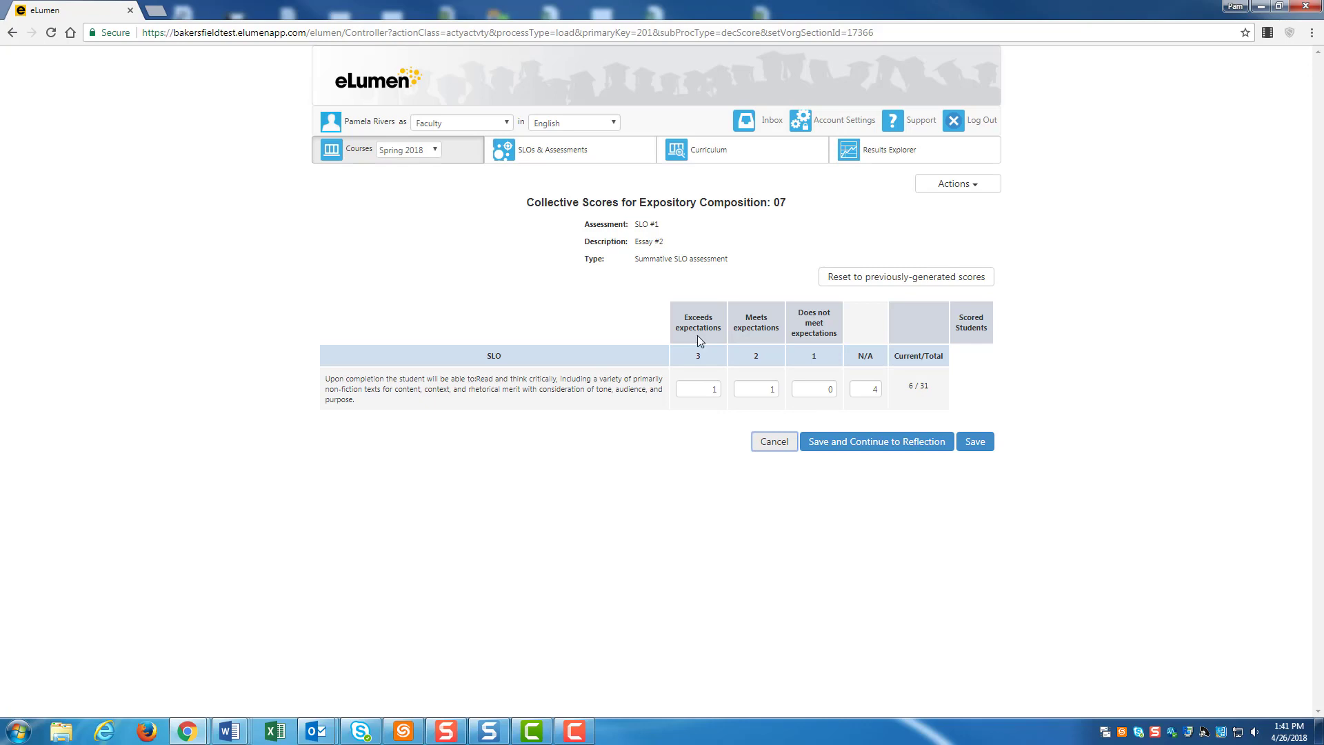
Enter 5 students for Exceeds expectations, 20 for Meets expectations and 4 for Does not meet expectations
drag(701, 390, 722, 390)
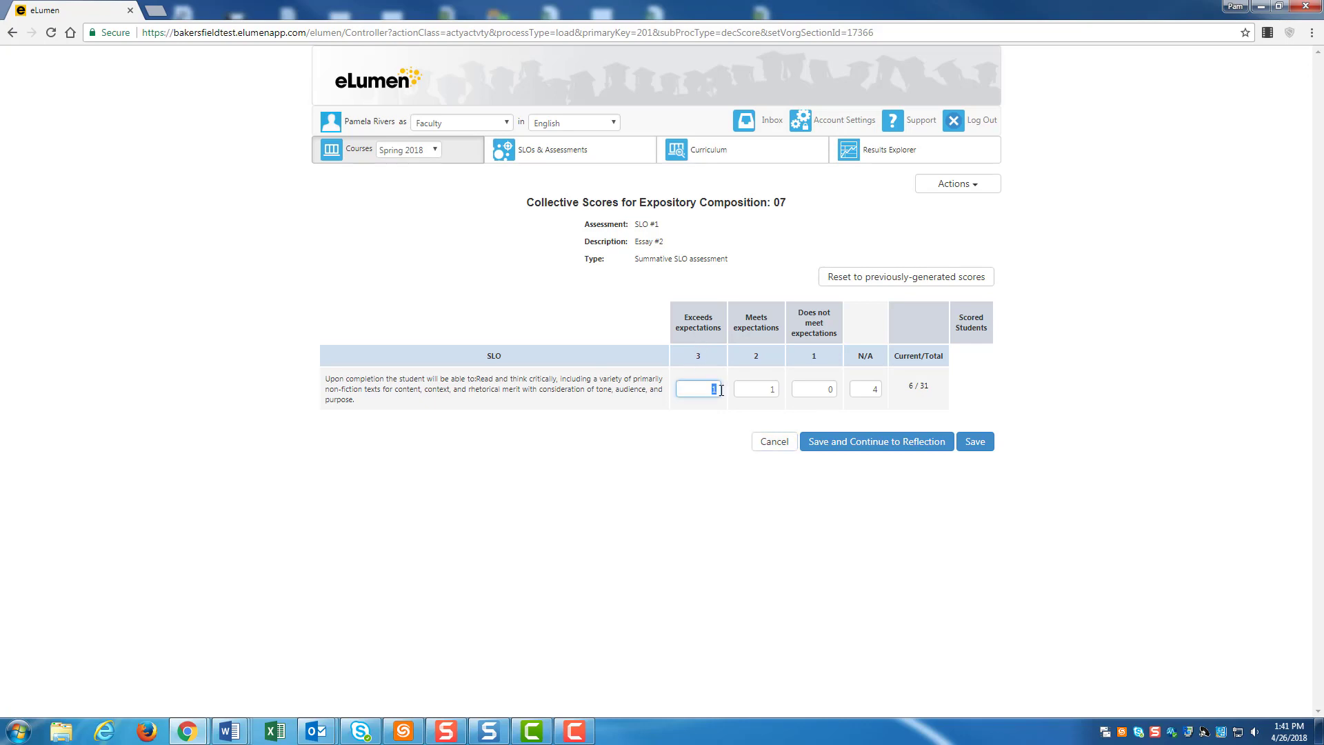
text(5)
key(Tab)
text(2)
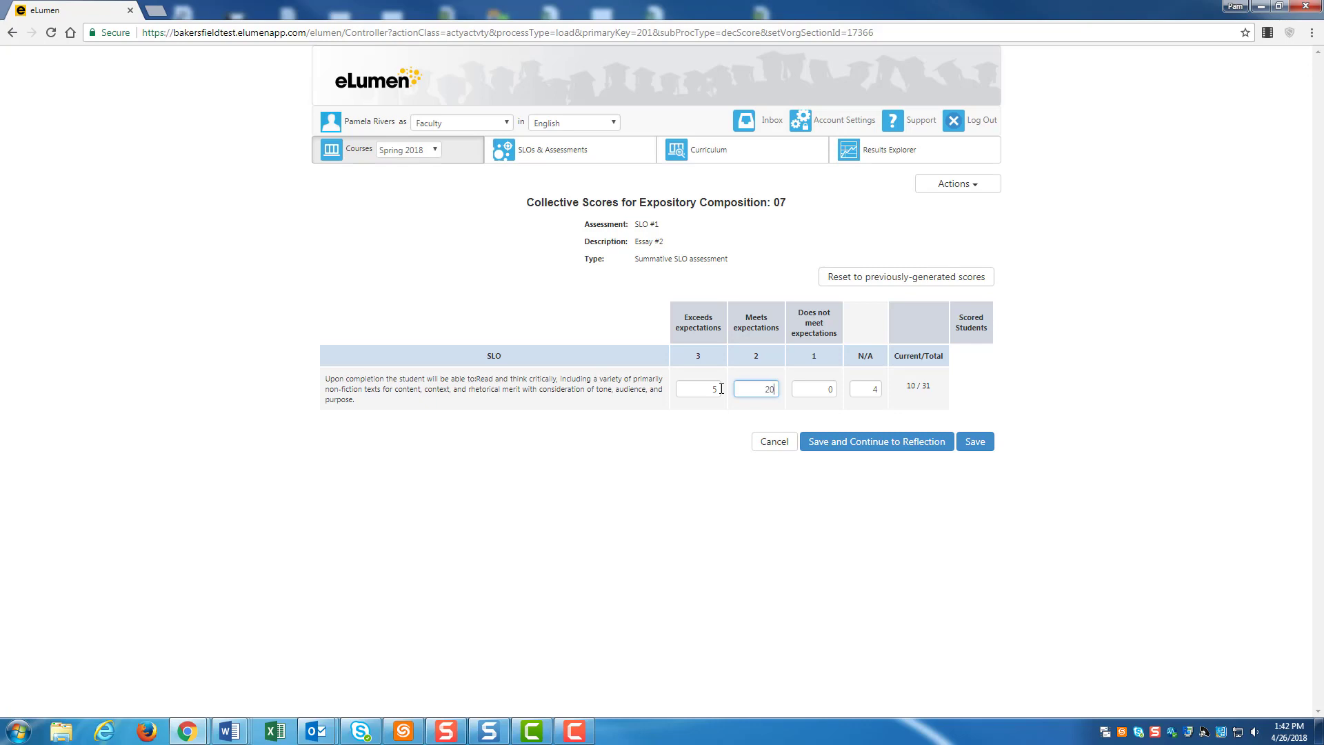
key(Tab)
text(4)
key(Tab)
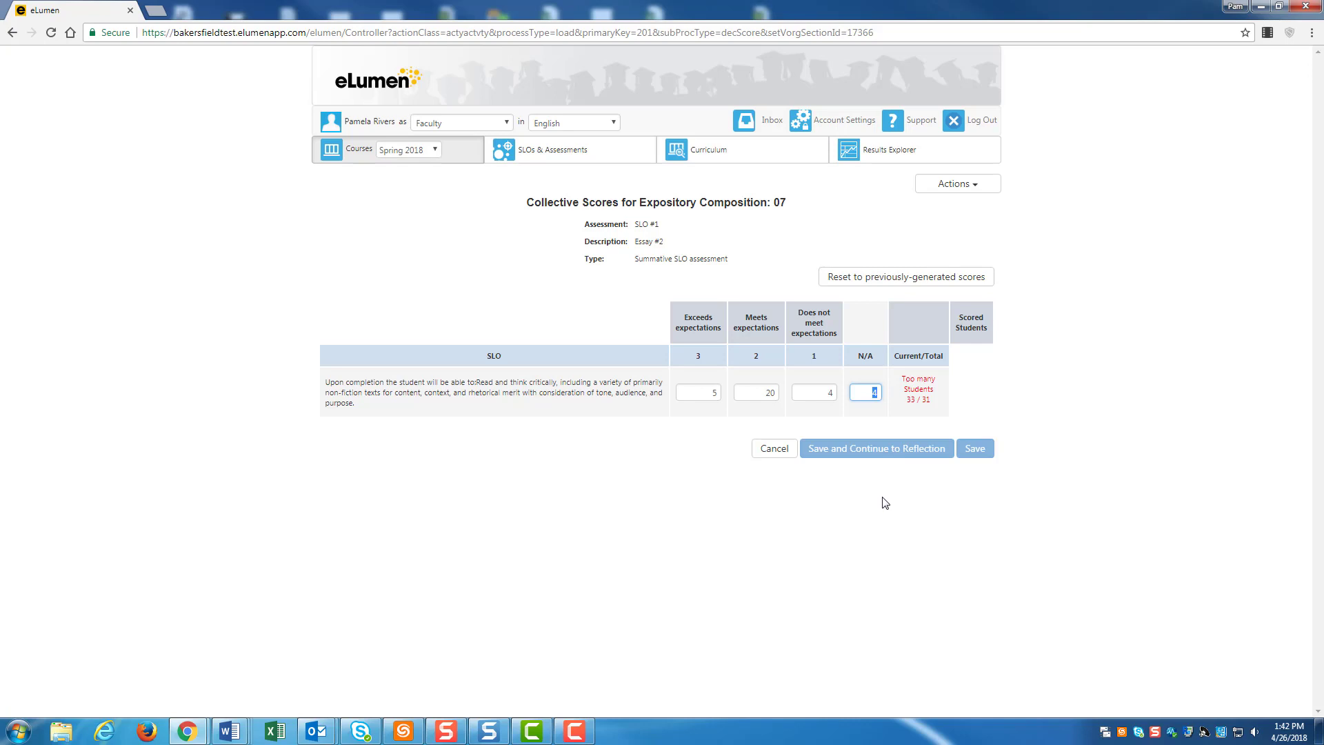
Set the Does not meet expectations count to 2
click(825, 392)
text(2)
click(876, 389)
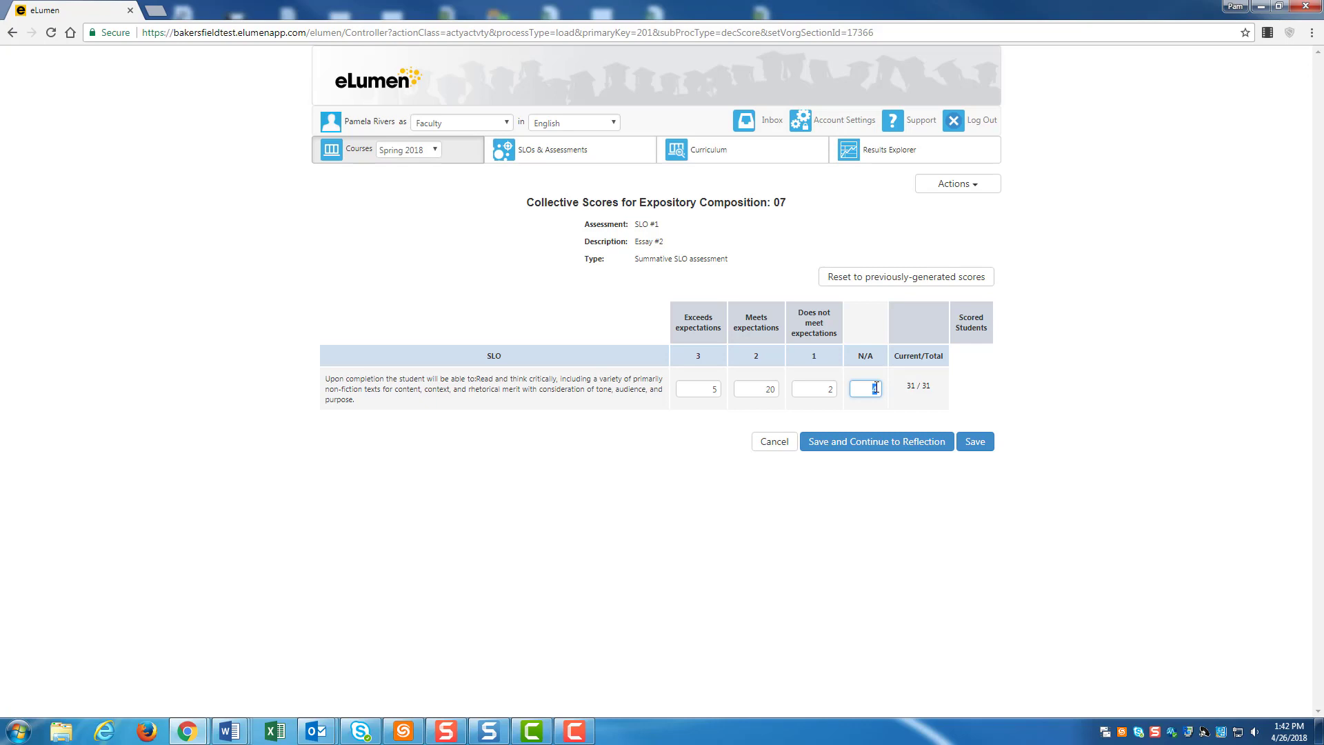
Try 15 students for Meets expectations, and restore that count to 20
double_click(764, 388)
text(15)
double_click(802, 391)
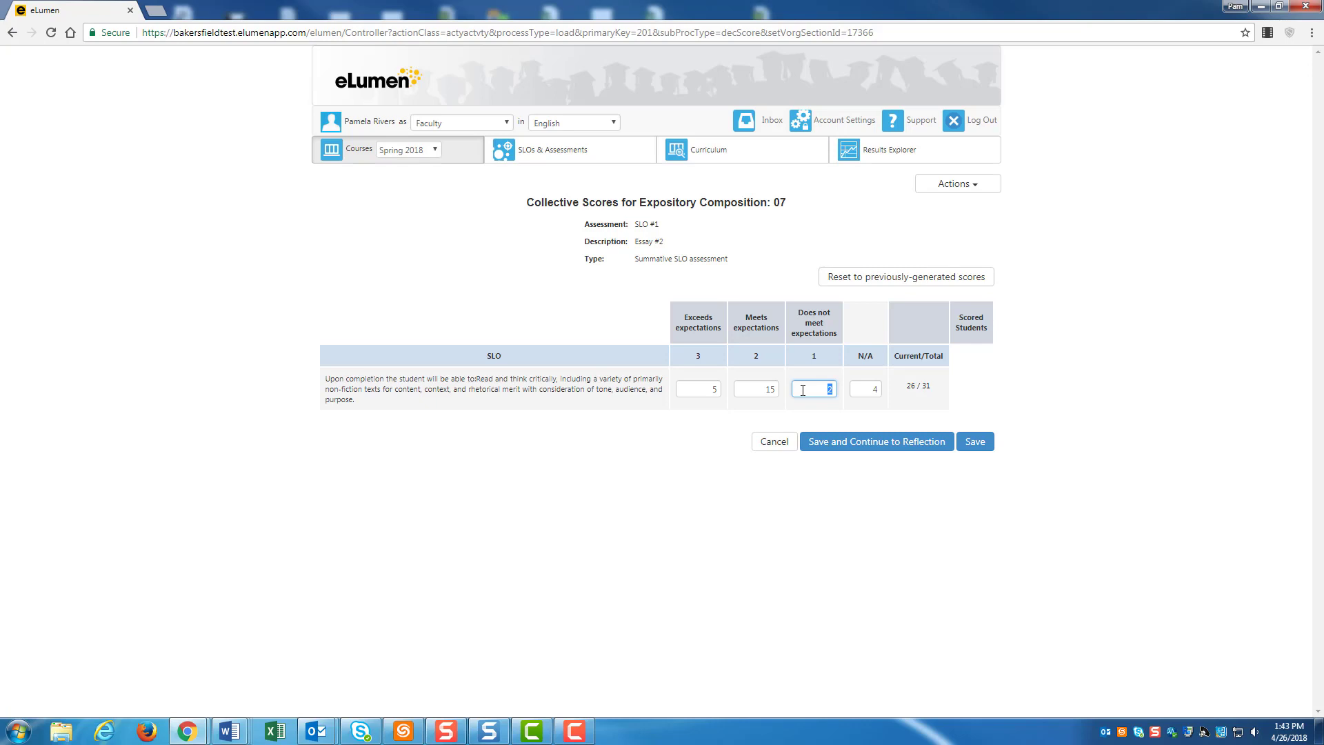
click(763, 390)
text(20)
click(793, 388)
Save the collective scores, continue to the reflection worksheet and submit and share it anonymously
click(893, 445)
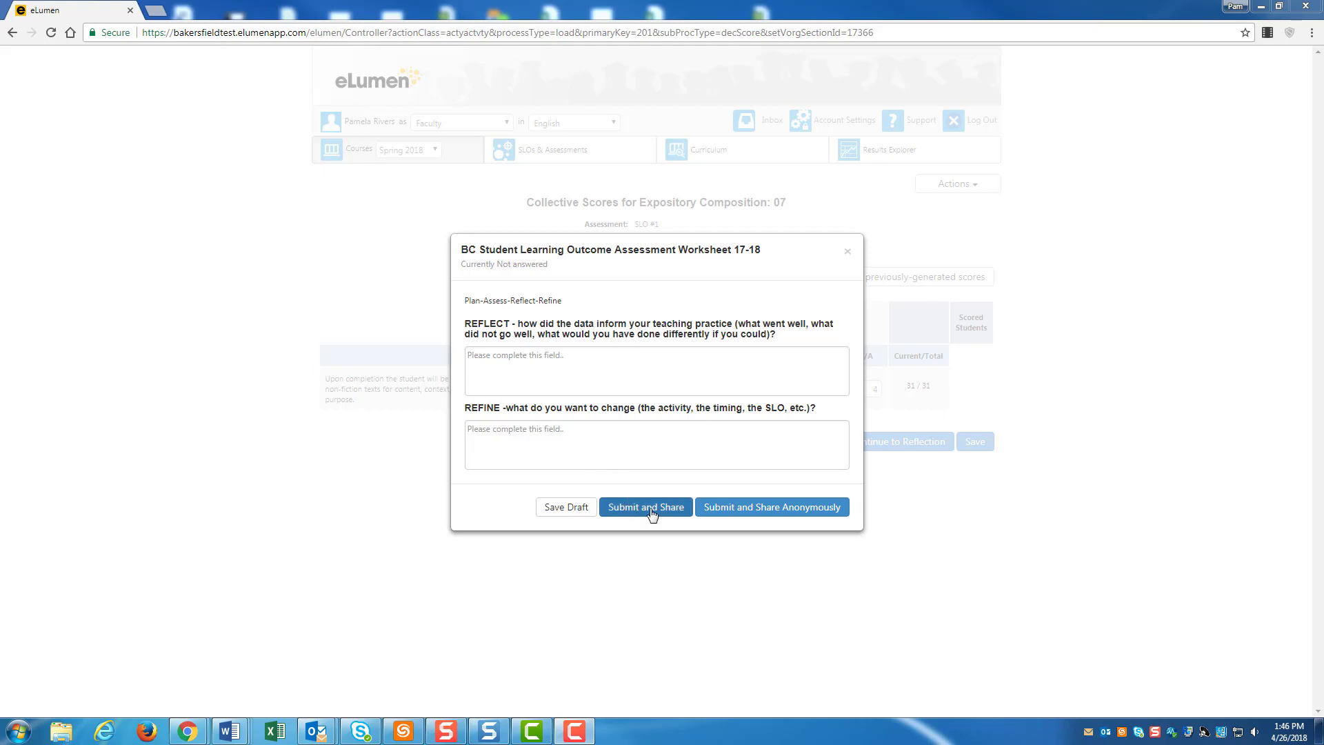
click(828, 506)
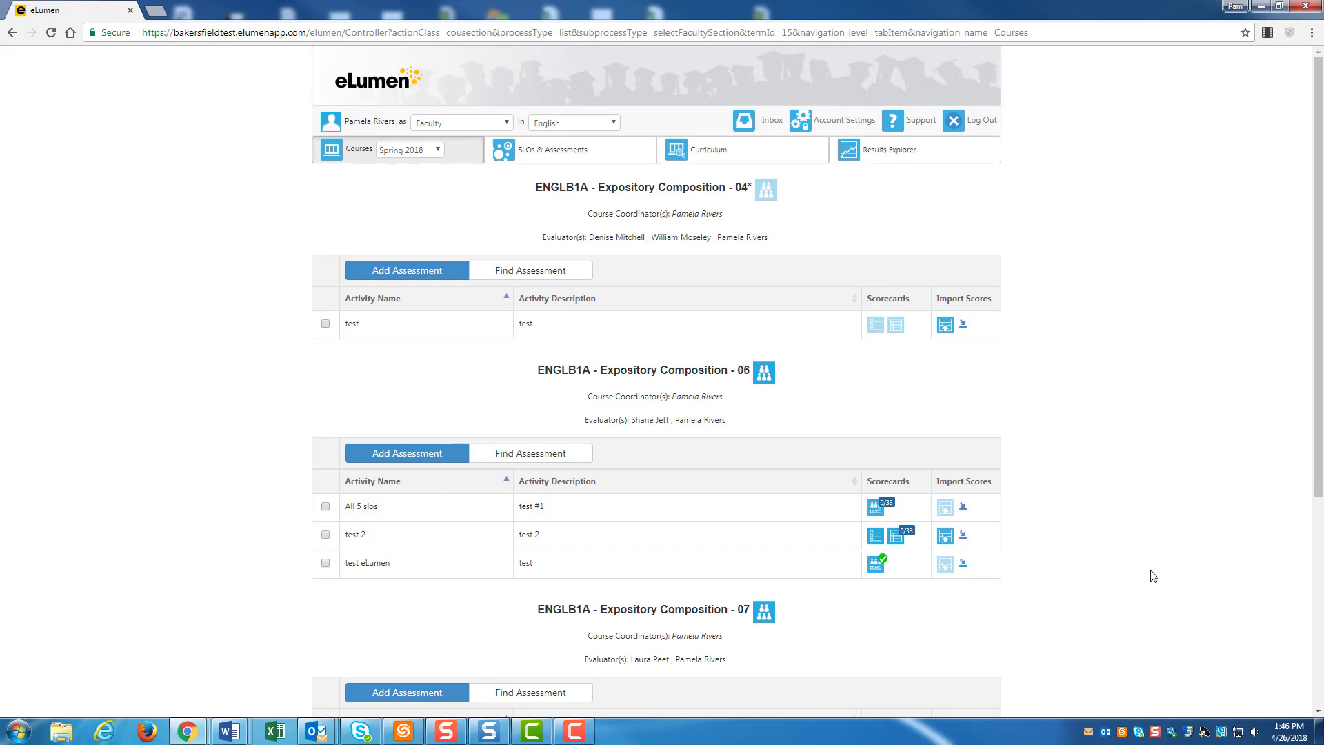
scroll(1152, 569, down, 3)
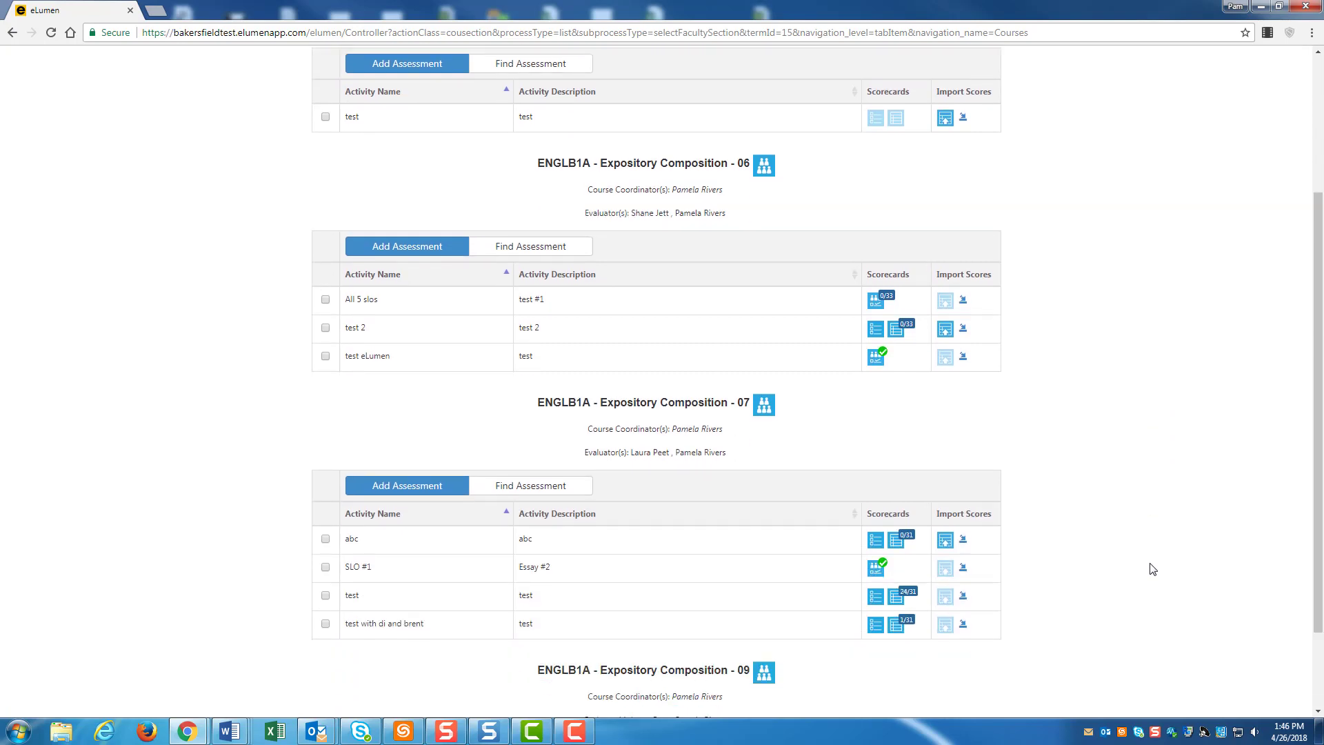
scroll(1151, 568, down, 2)
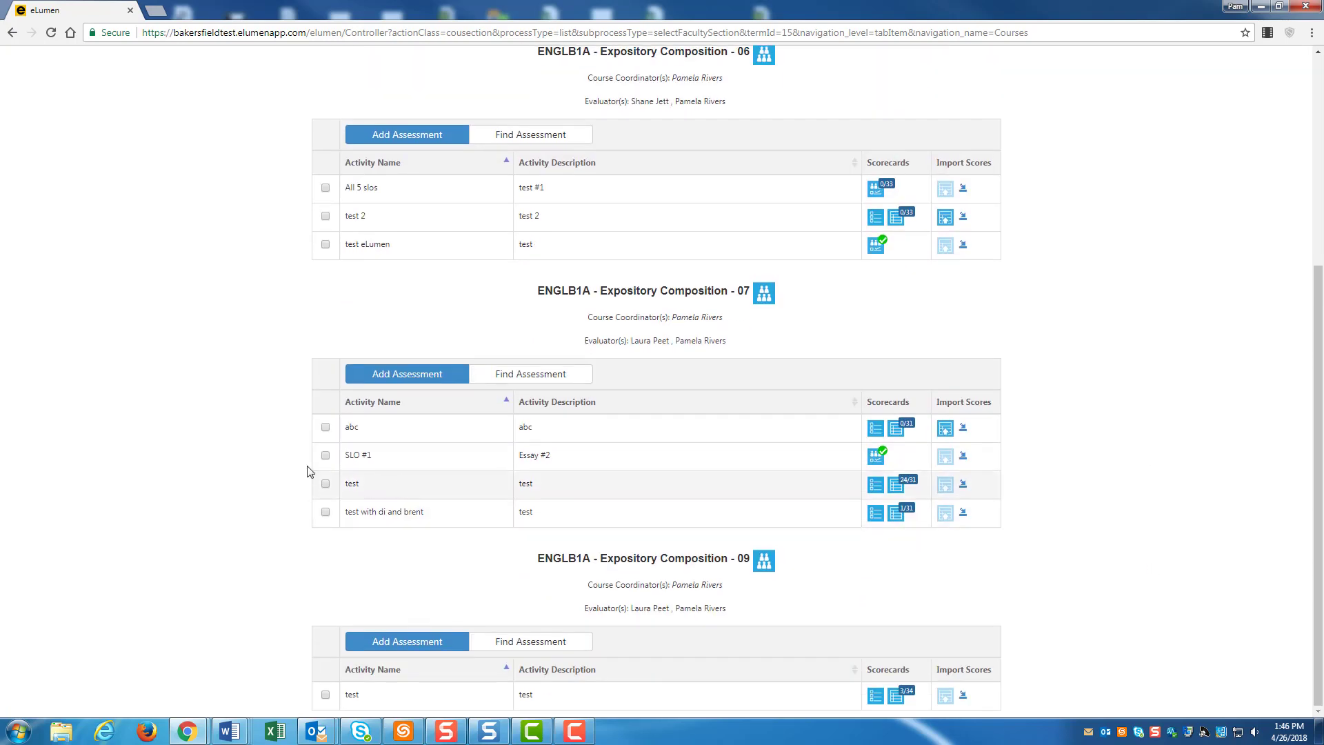